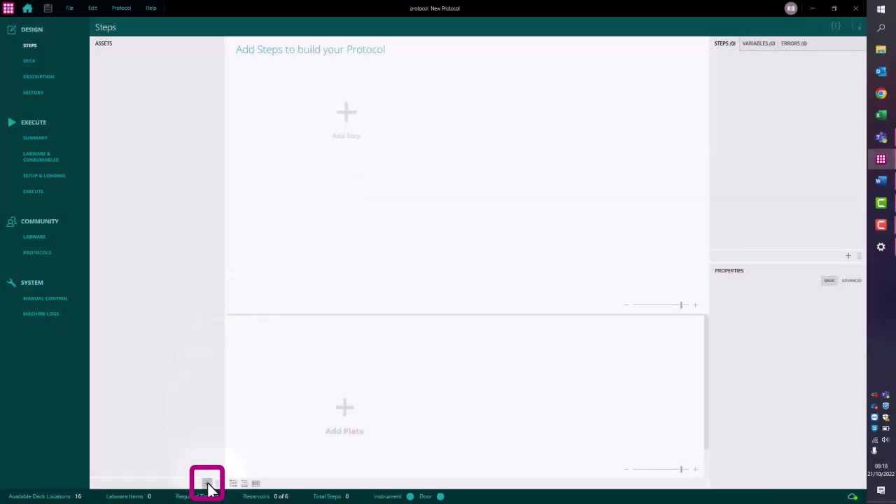
Step: Add a 96-tip box of 125 µL tips to the assets and name it "96 125ul tips 1"
{"action": "left_click", "coordinate": [207, 484]}
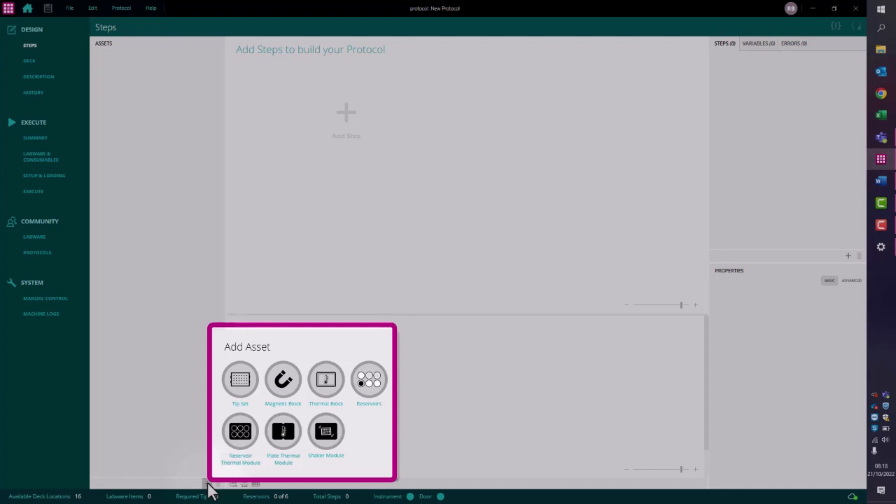
{"action": "left_click", "coordinate": [239, 384]}
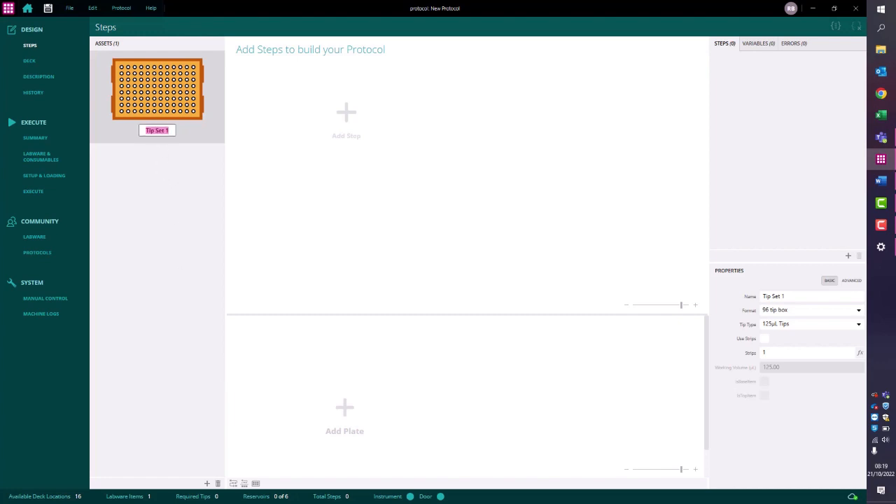
{"action": "key", "text": "BackSpace"}
{"action": "type", "text": "96 125ul tips 1"}
{"action": "key", "text": "Return"}
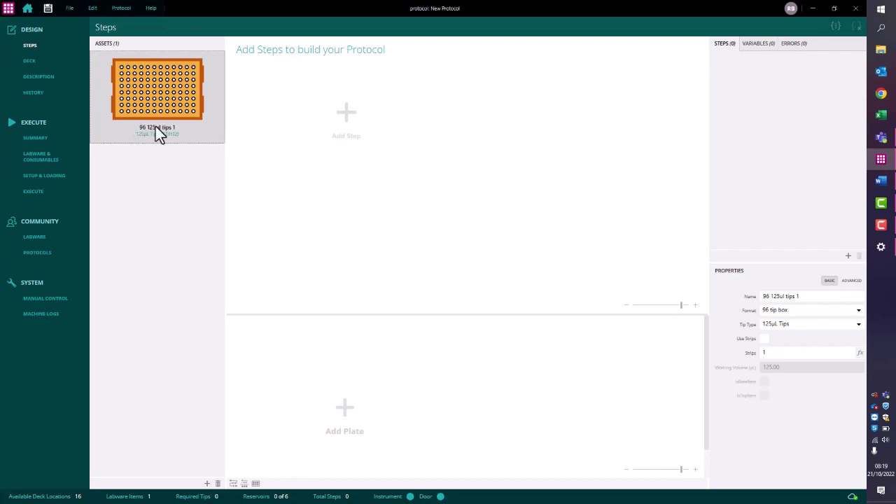
Step: Add a second tip set to the assets and name it "96 125ul tips 2"
{"action": "left_click", "coordinate": [207, 483]}
{"action": "left_click", "coordinate": [241, 396]}
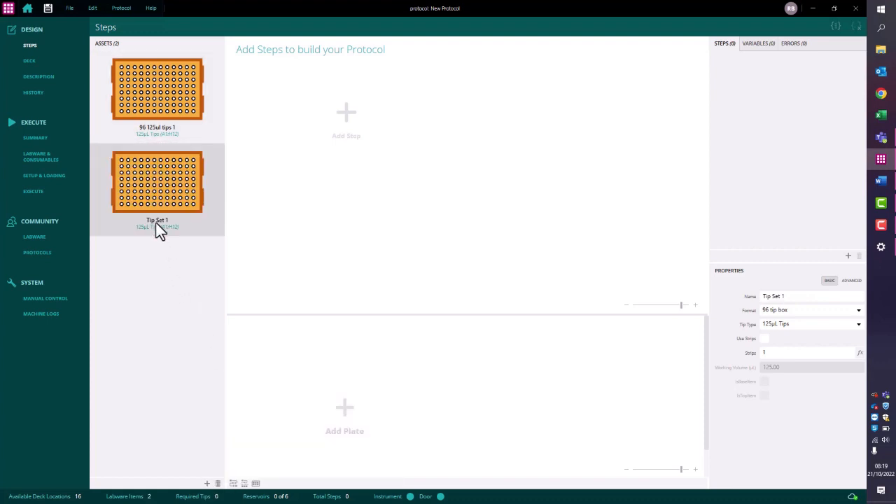
{"action": "double_click", "coordinate": [156, 220]}
{"action": "type", "text": "96 125ul tips 2"}
{"action": "key", "text": "Return"}
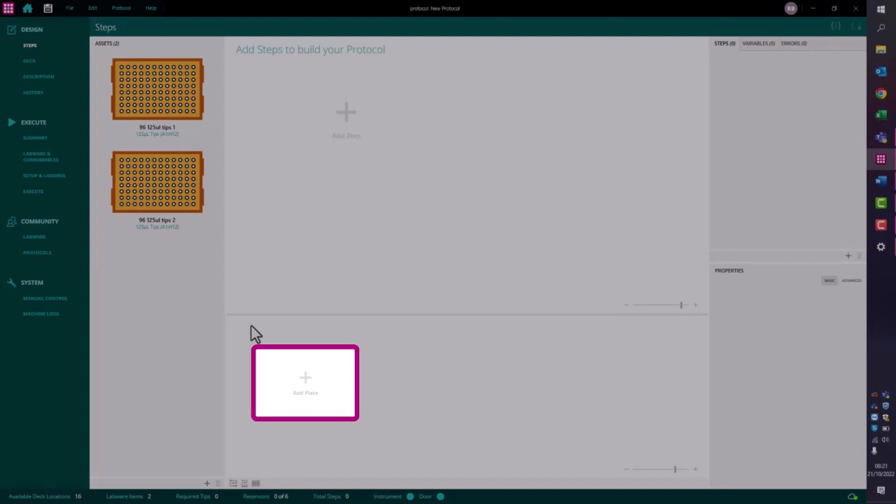
Step: Add a Greiner 655901 96-well plate to the protocol and name it "Source Plate"
{"action": "left_click", "coordinate": [306, 381]}
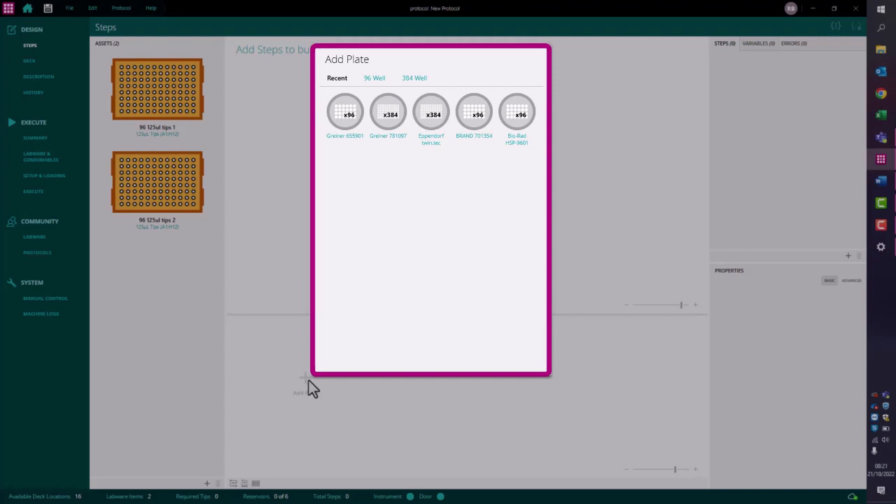
{"action": "left_click", "coordinate": [346, 112]}
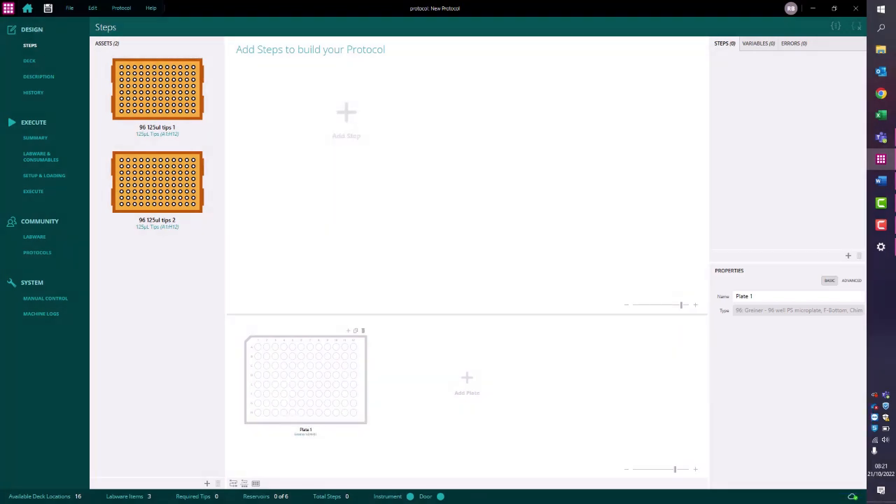
{"action": "double_click", "coordinate": [306, 430]}
{"action": "type", "text": "Source Plate"}
{"action": "key", "text": "Return"}
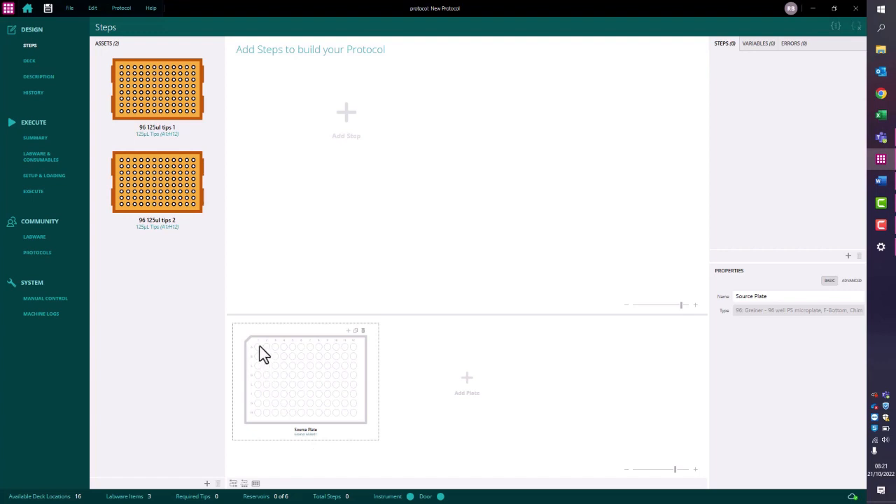
Step: Add all wells A1:H12 of the Source Plate to the assets as a well array named "Source Array"
{"action": "left_click_drag", "start_coordinate": [258, 347], "coordinate": [356, 412]}
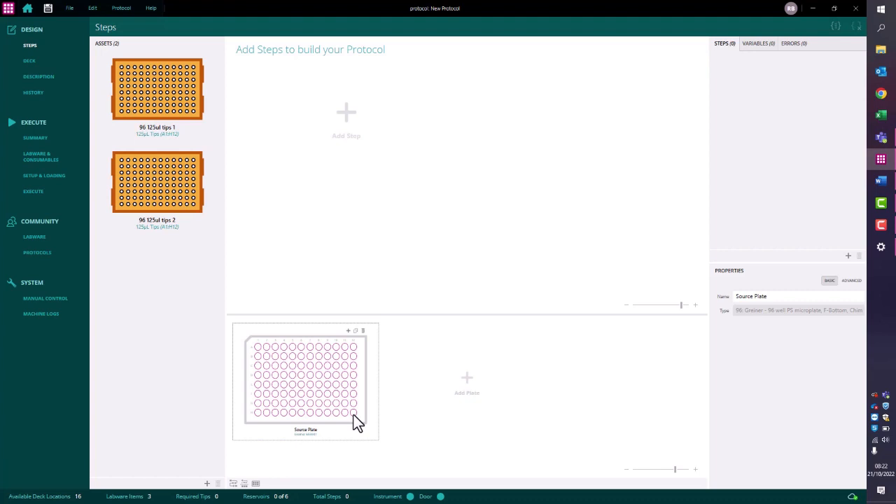
{"action": "right_click", "coordinate": [353, 414]}
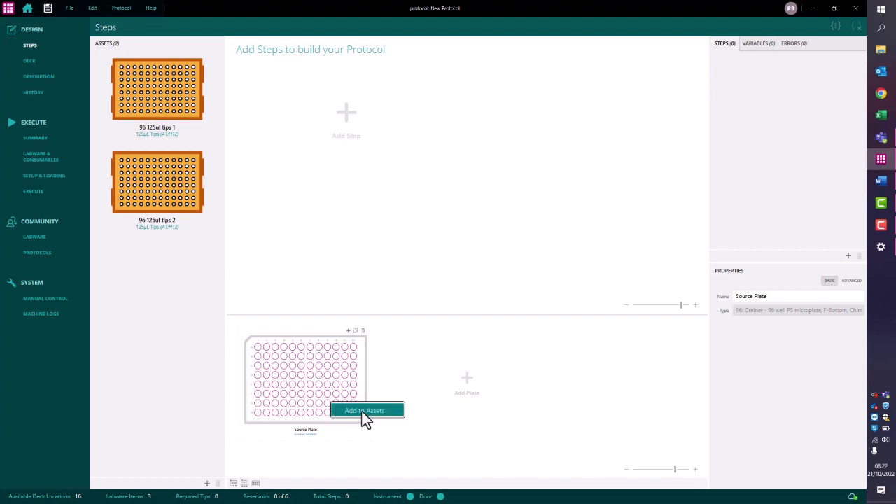
{"action": "left_click", "coordinate": [362, 411]}
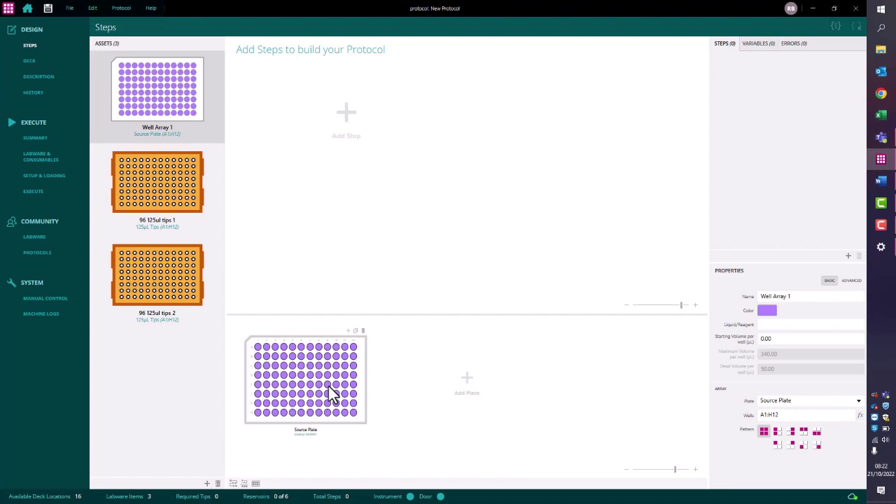
{"action": "double_click", "coordinate": [149, 130]}
{"action": "type", "text": "Source"}
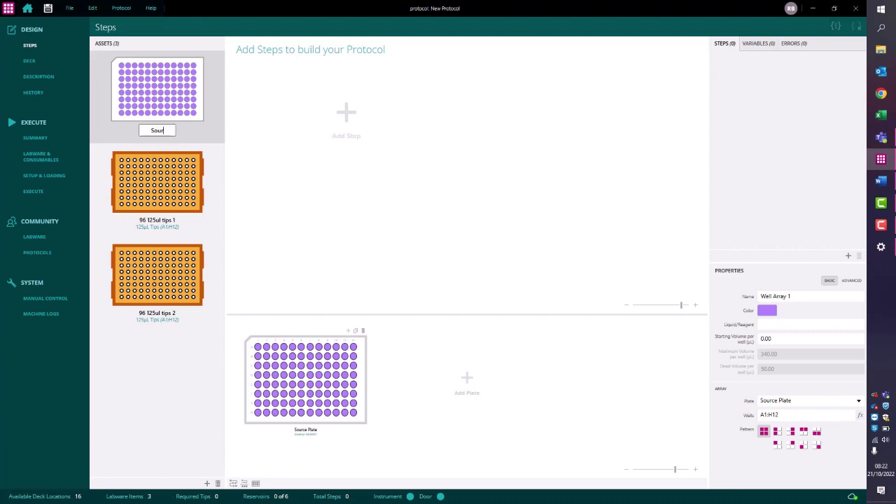
{"action": "type", "text": "ray"}
{"action": "key", "text": "Return"}
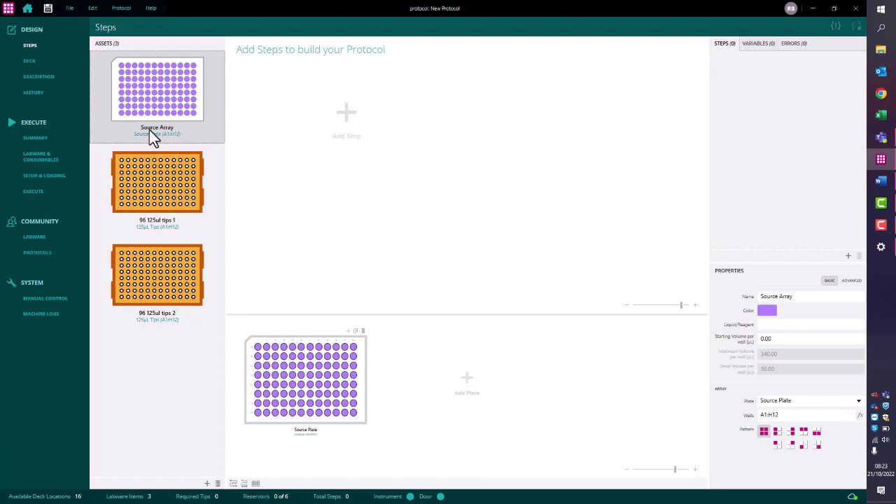
Step: Add another Greiner 655901 96-well plate and name it "Destination Plate"
{"action": "left_click", "coordinate": [465, 382]}
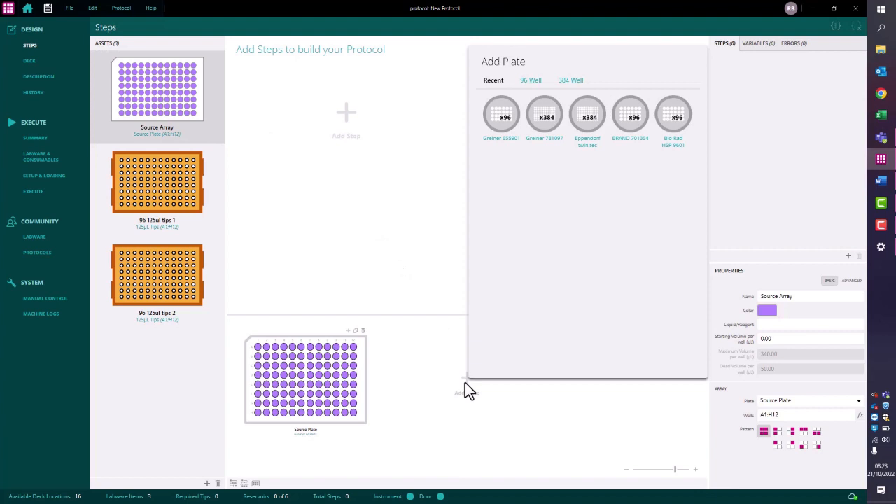
{"action": "left_click", "coordinate": [515, 116]}
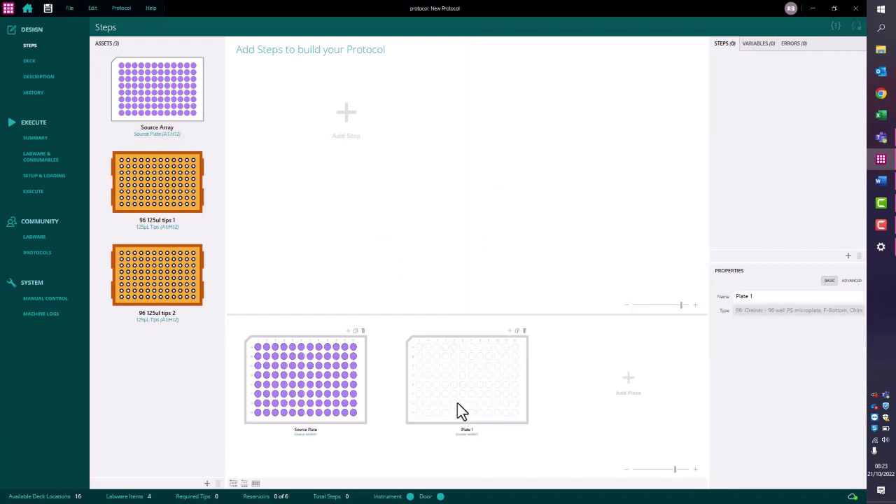
{"action": "double_click", "coordinate": [464, 429]}
{"action": "type", "text": "Destination Plate"}
{"action": "key", "text": "Return"}
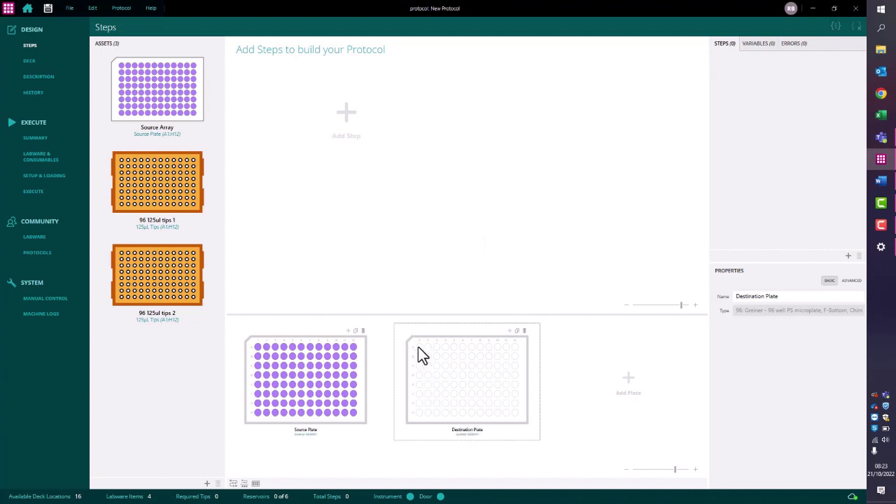
Step: Add all wells A1:H12 of the Destination Plate to the assets as a well array named "Destination Array"
{"action": "left_click_drag", "start_coordinate": [417, 346], "coordinate": [516, 414]}
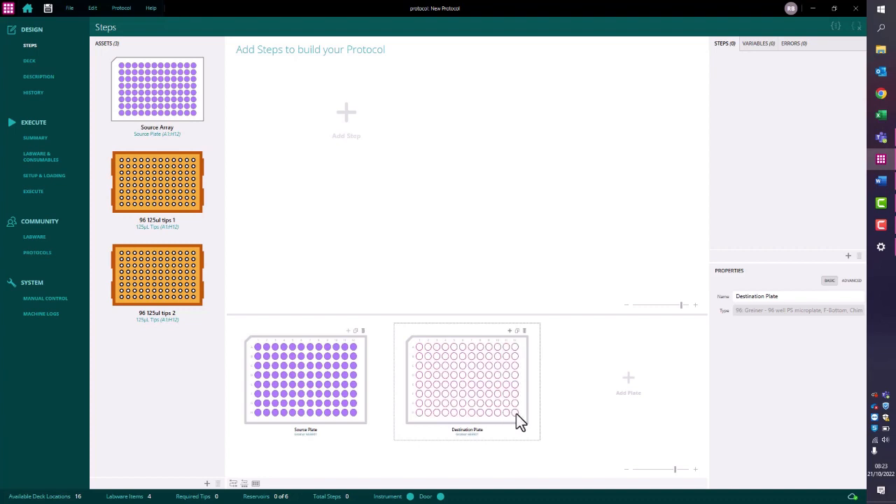
{"action": "left_click", "coordinate": [509, 333]}
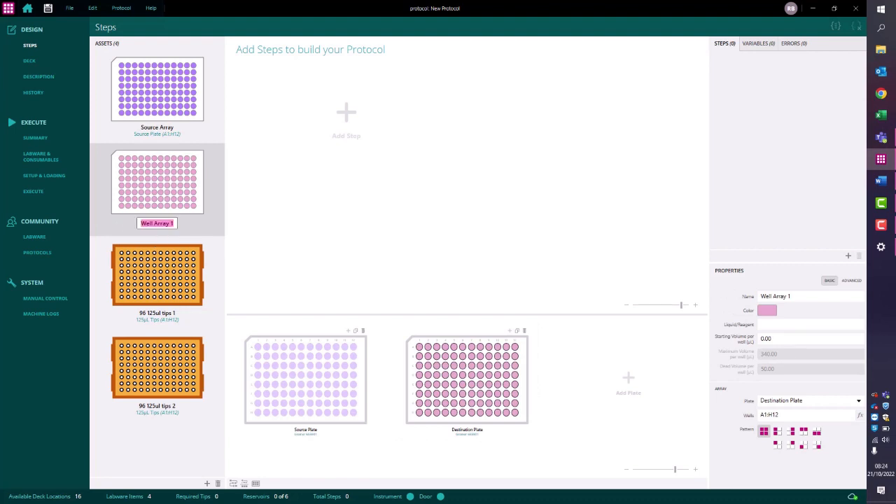
{"action": "type", "text": "Destination Array"}
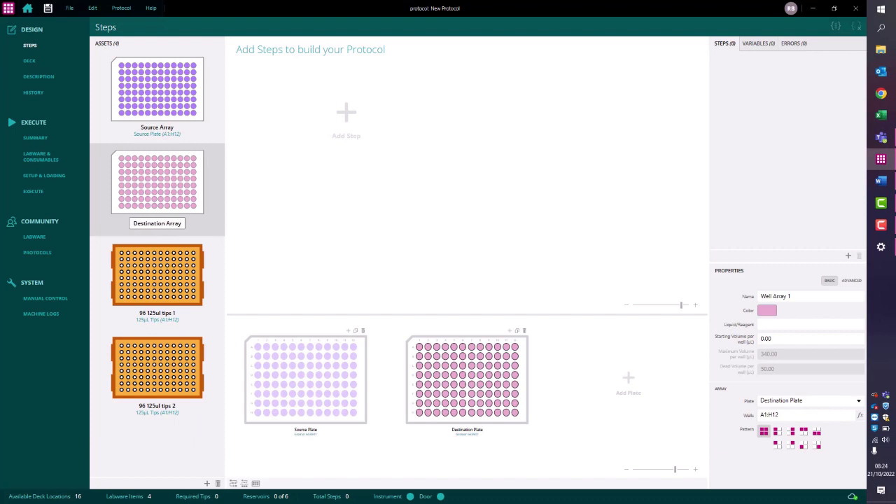
{"action": "key", "text": "Return"}
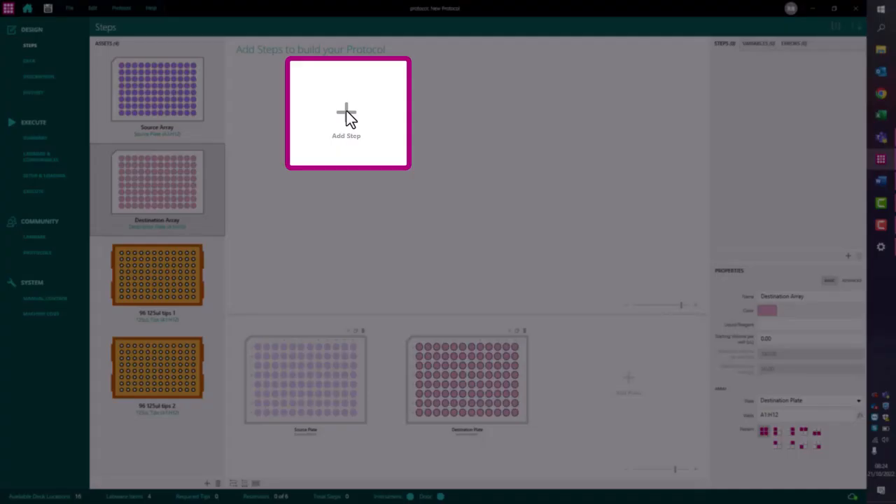
Step: Add a Load/Change Tips step that loads the pipette head from the "96 125ul tips 1" box
{"action": "left_click", "coordinate": [346, 114]}
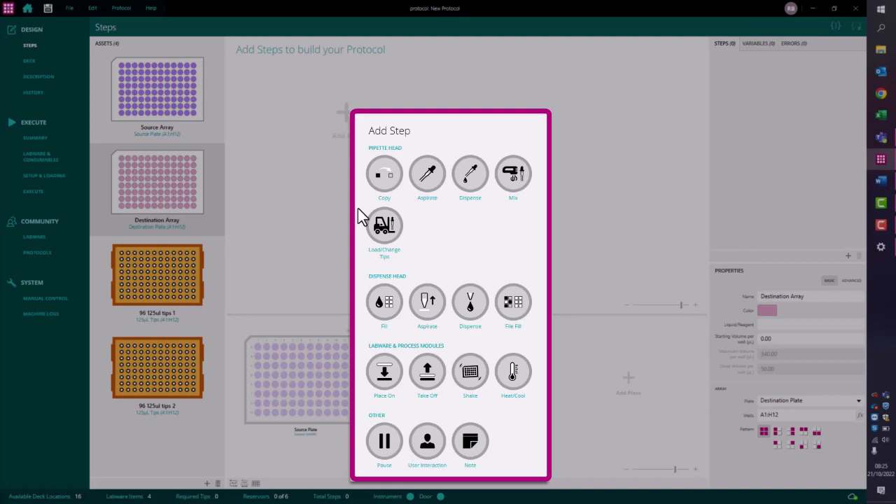
{"action": "left_click", "coordinate": [389, 225]}
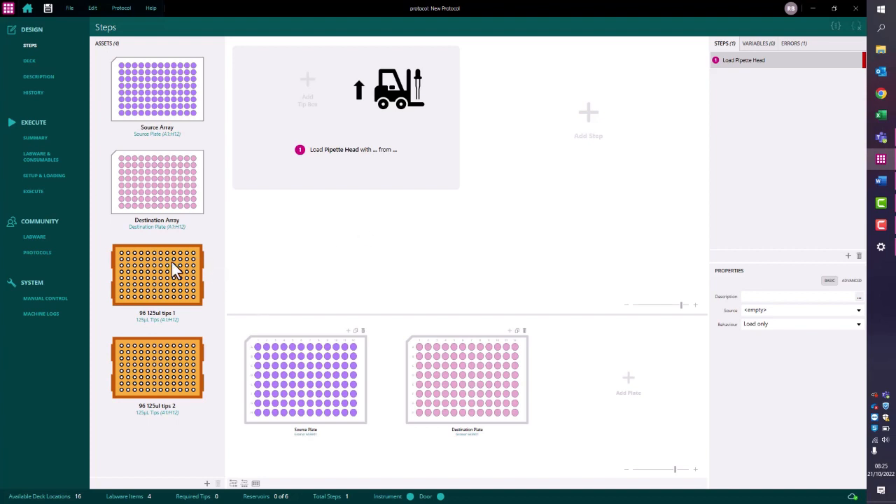
{"action": "left_click_drag", "start_coordinate": [174, 269], "coordinate": [305, 89]}
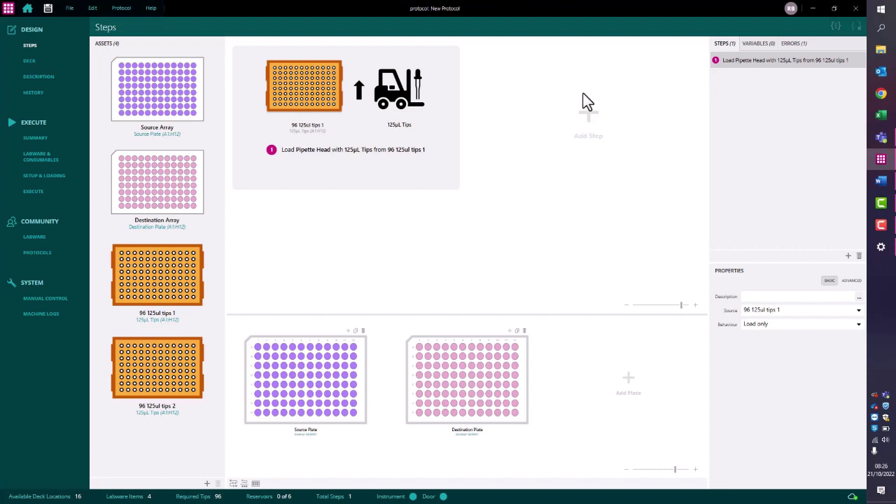
Step: Add a Copy step from Source Array into Destination Array, followed by a step unloading the tips back into "96 125ul tips 1"
{"action": "left_click", "coordinate": [590, 112]}
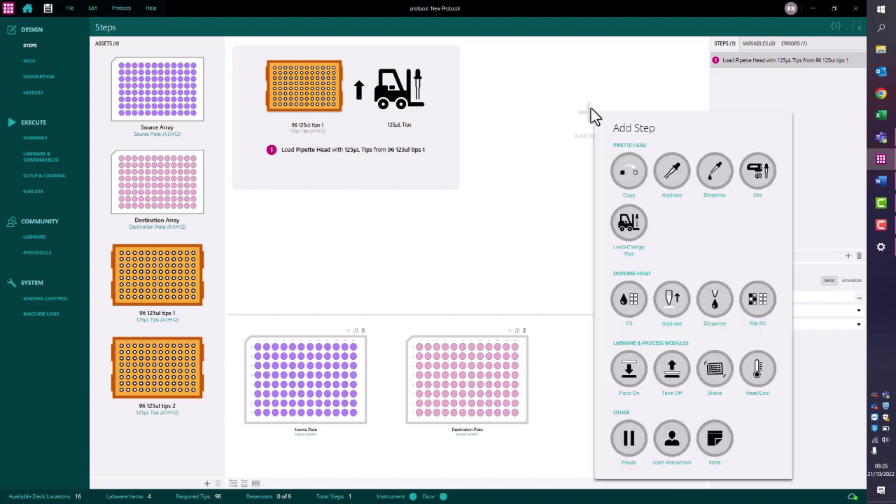
{"action": "left_click", "coordinate": [628, 171]}
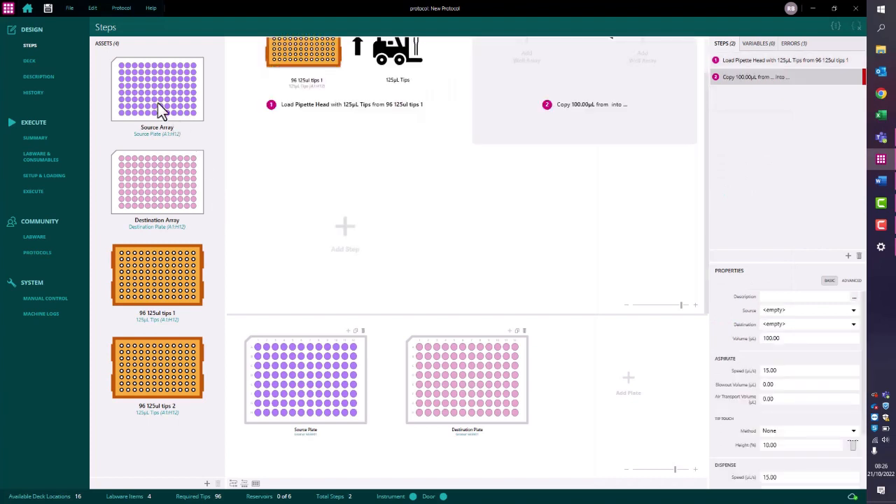
{"action": "left_click_drag", "start_coordinate": [157, 101], "coordinate": [520, 52]}
{"action": "scroll", "coordinate": [554, 168], "scroll_direction": "up", "scroll_amount": 2}
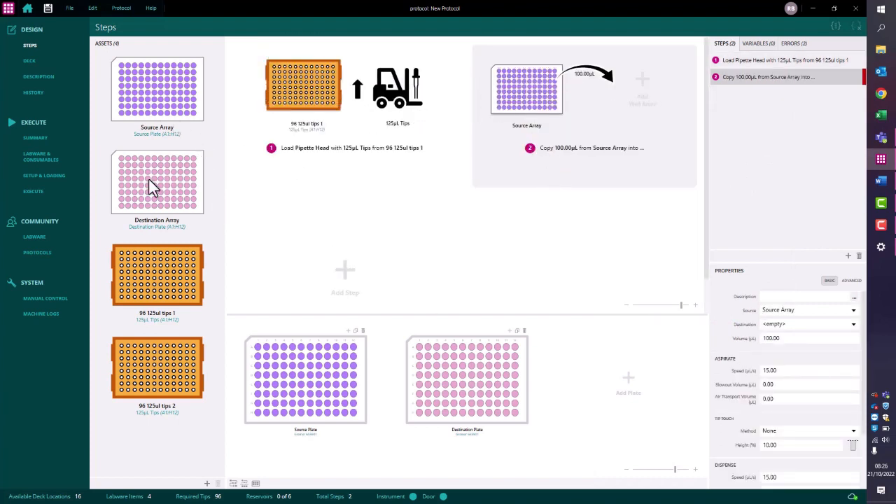
{"action": "left_click_drag", "start_coordinate": [149, 179], "coordinate": [644, 84]}
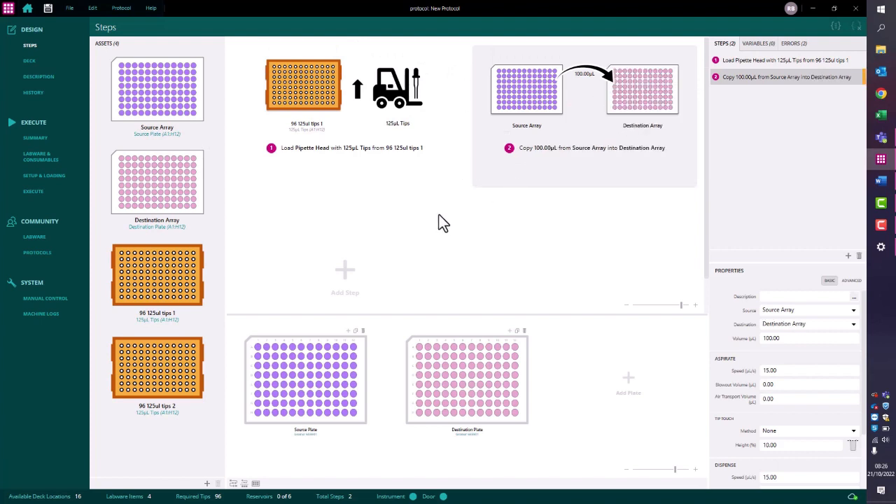
{"action": "left_click", "coordinate": [345, 270]}
{"action": "left_click", "coordinate": [391, 131]}
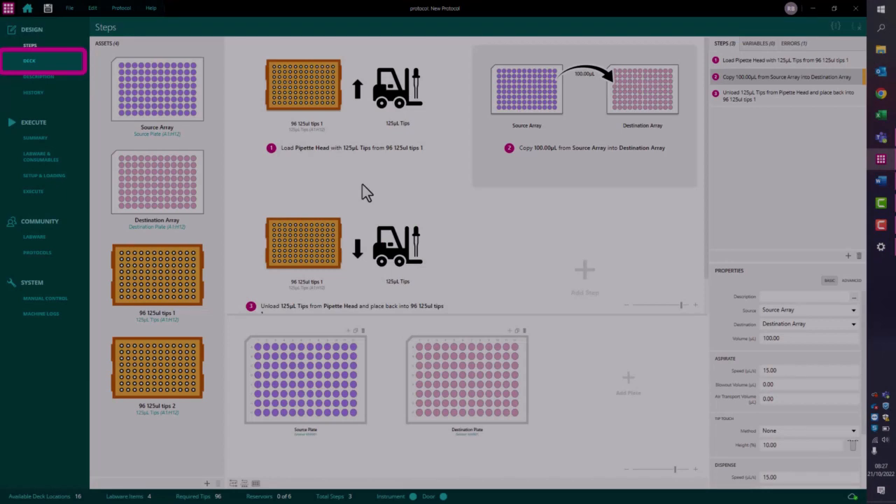
Step: Place the Source Plate at deck position U6, and automatically arrange all labware on the decks
{"action": "left_click", "coordinate": [28, 61]}
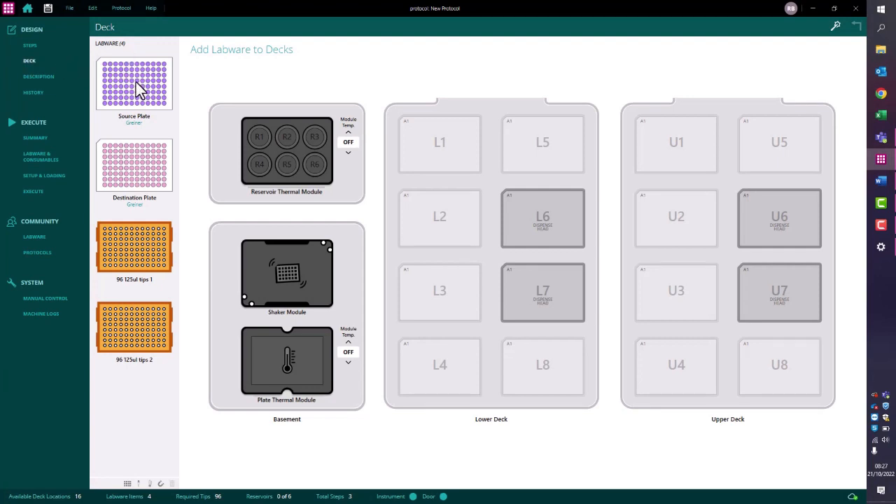
{"action": "left_click_drag", "start_coordinate": [136, 82], "coordinate": [783, 218]}
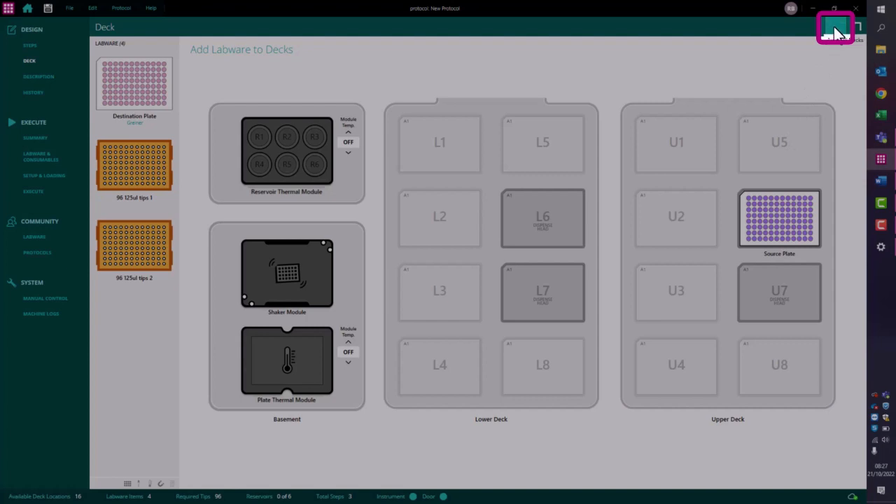
{"action": "left_click", "coordinate": [835, 29]}
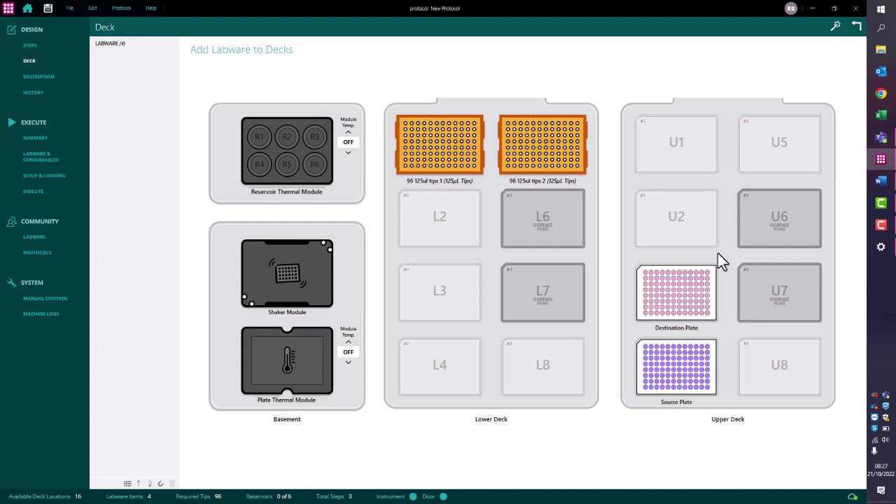
Step: Remove the Destination Plate from deck position U3 without deleting it from the protocol
{"action": "right_click", "coordinate": [678, 306]}
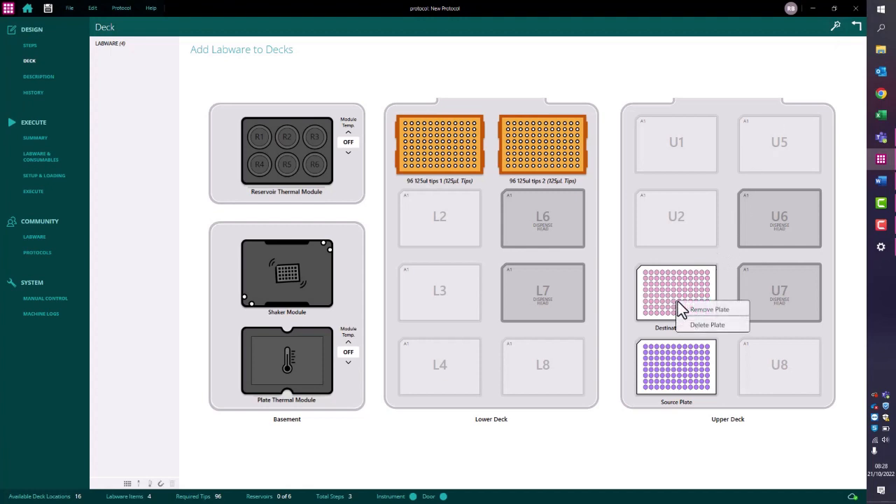
{"action": "left_click", "coordinate": [693, 313]}
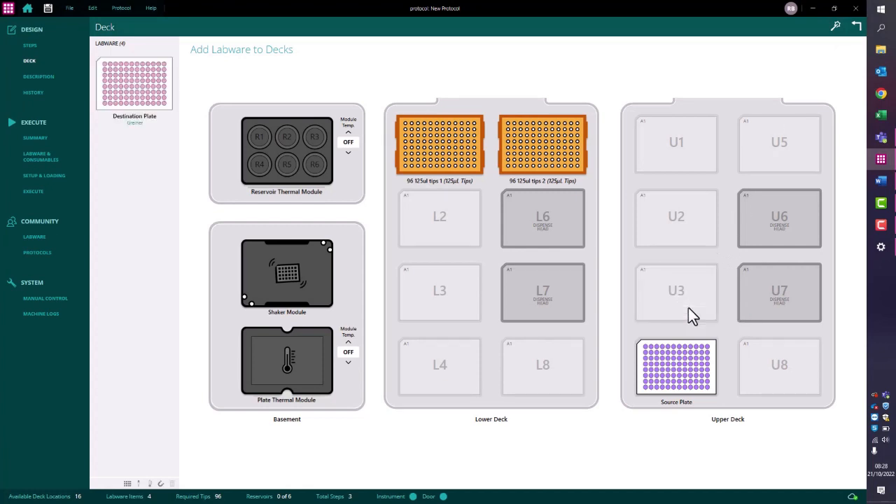